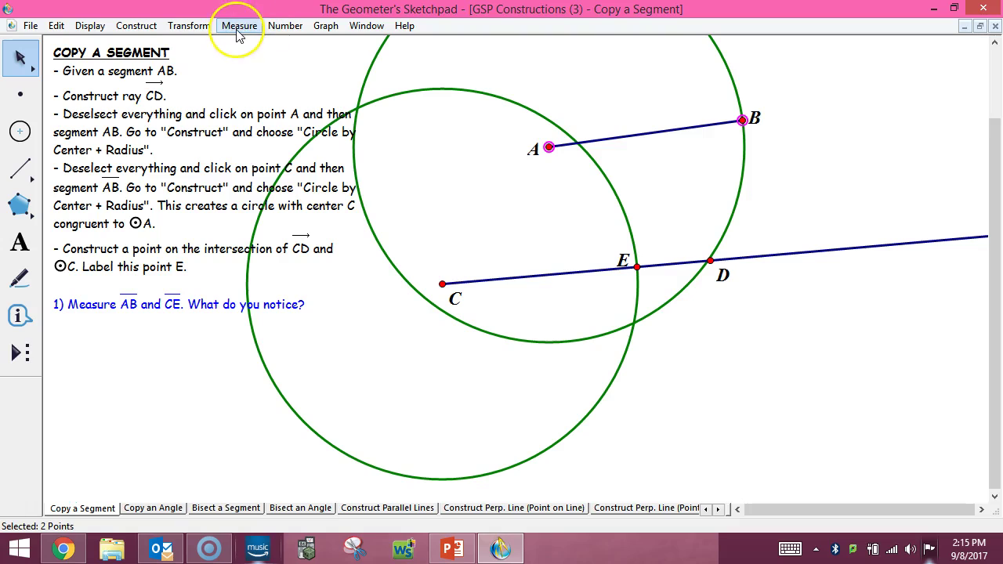
- Measure the distance between points A and B
click(239, 28)
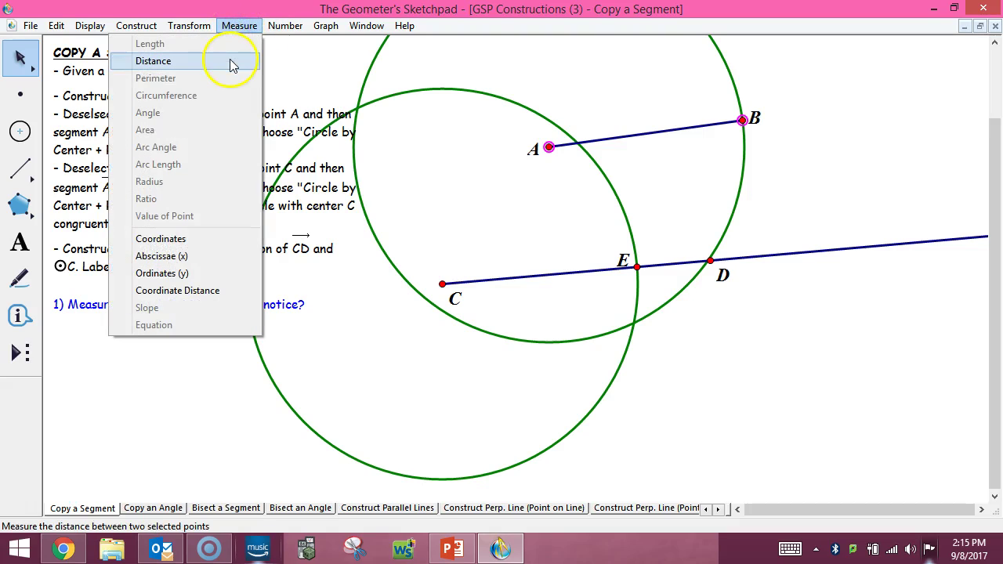
click(230, 67)
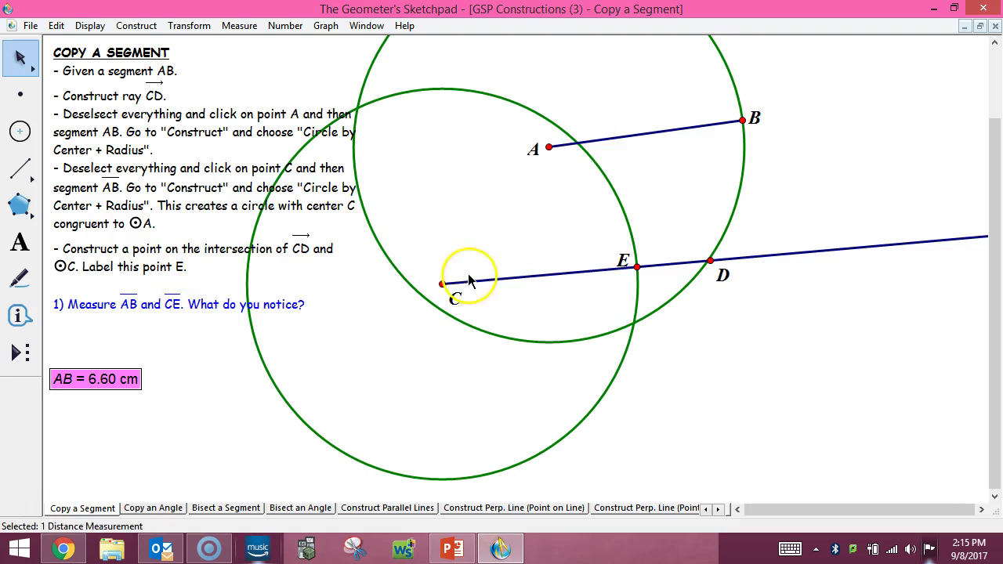
click(443, 284)
click(636, 267)
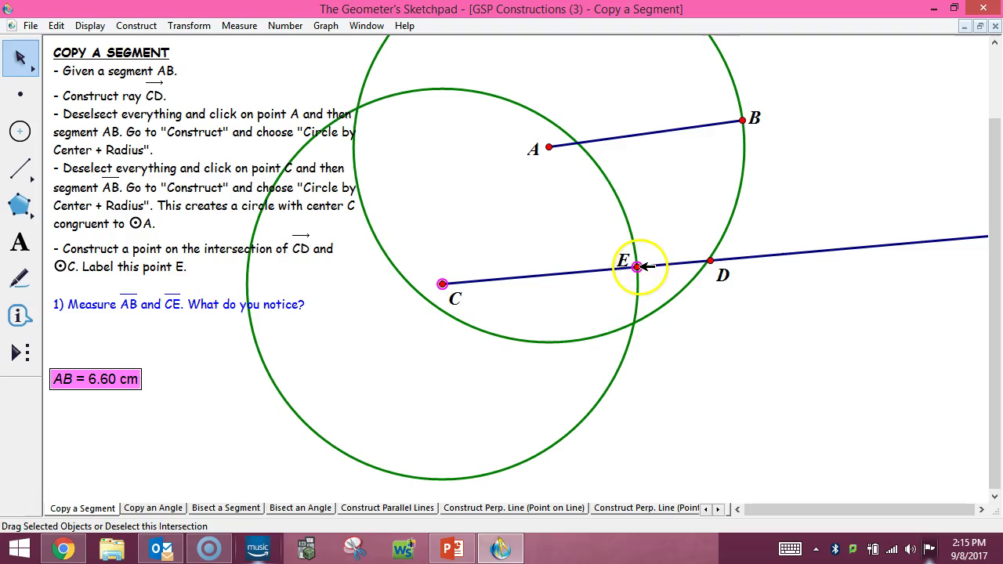
click(239, 26)
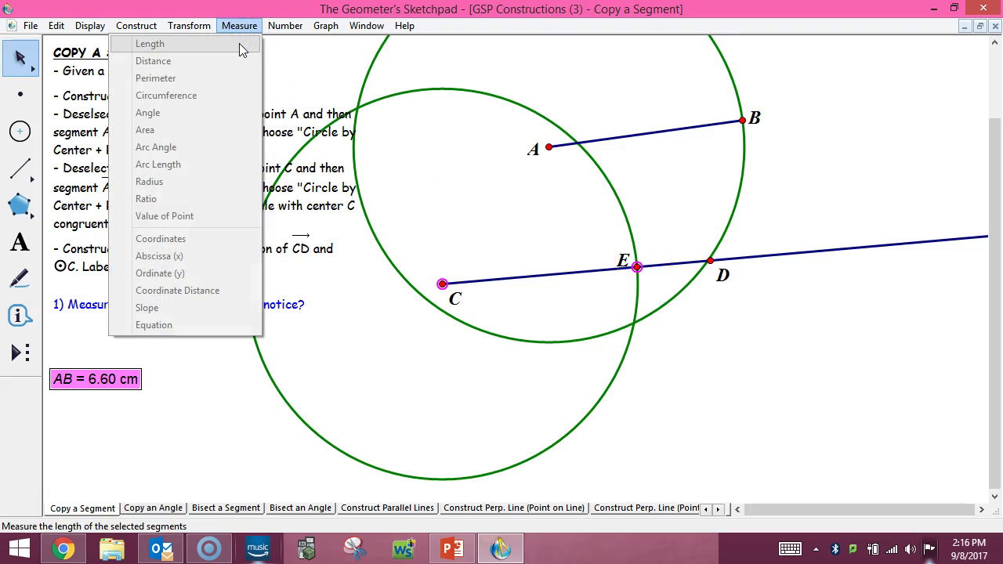
click(794, 352)
click(795, 334)
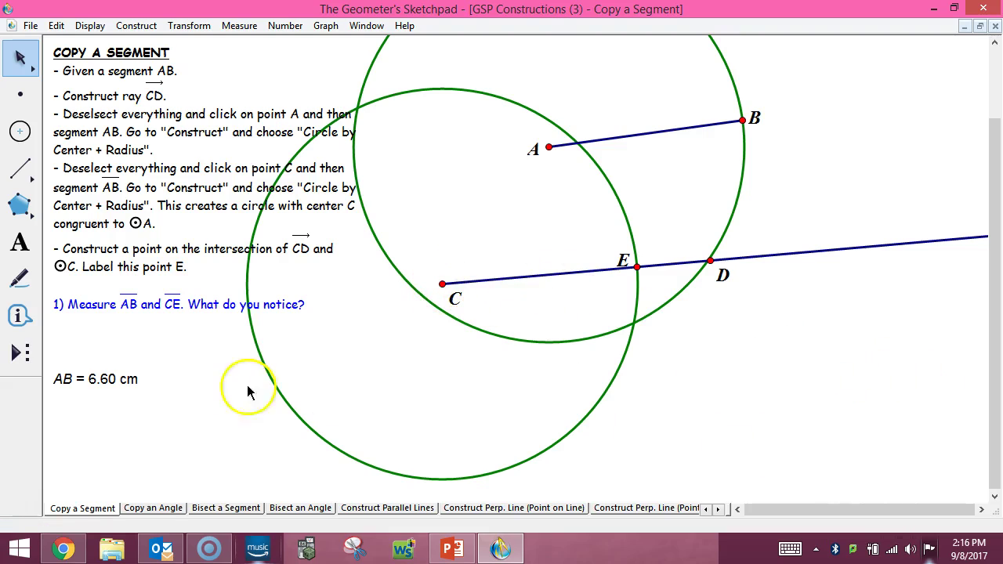
click(118, 380)
click(743, 385)
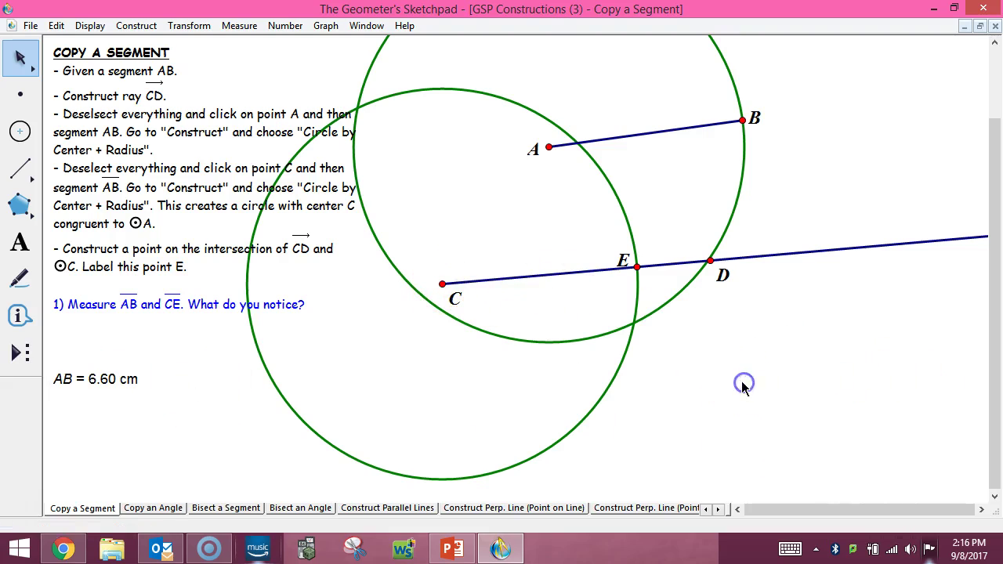
- Measure the distance between points C and E and deselect the measurement
click(443, 284)
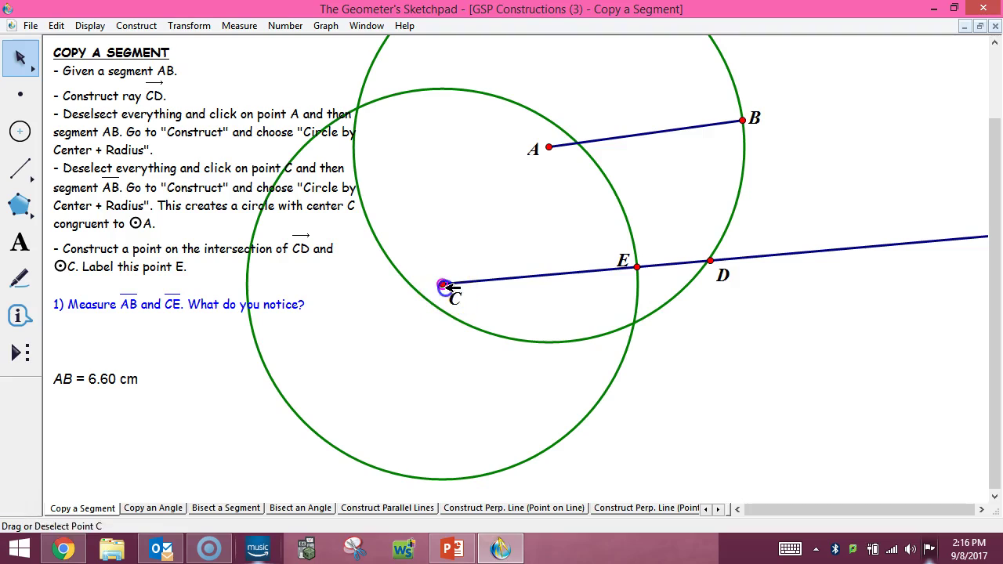
click(637, 267)
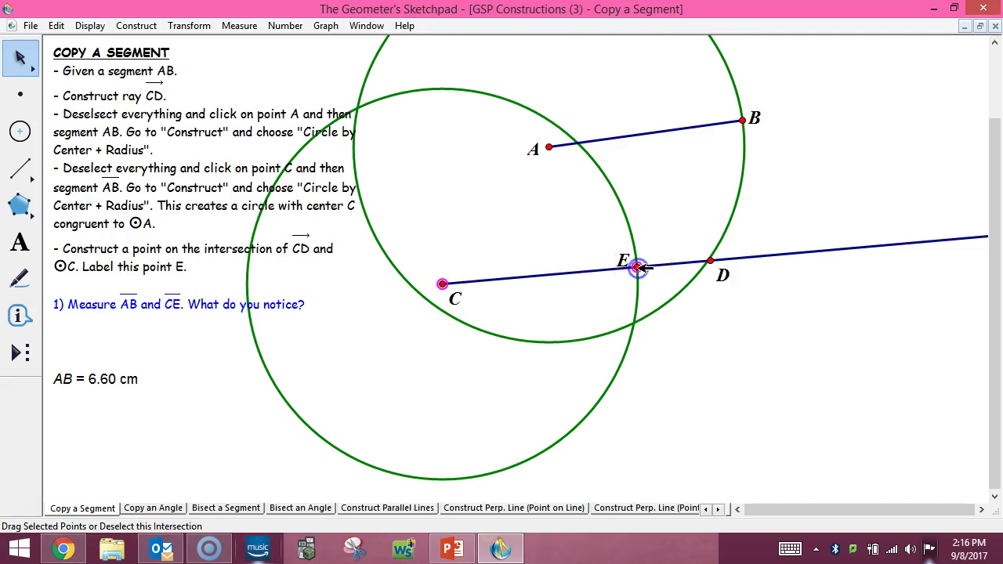
click(247, 26)
click(226, 62)
click(177, 404)
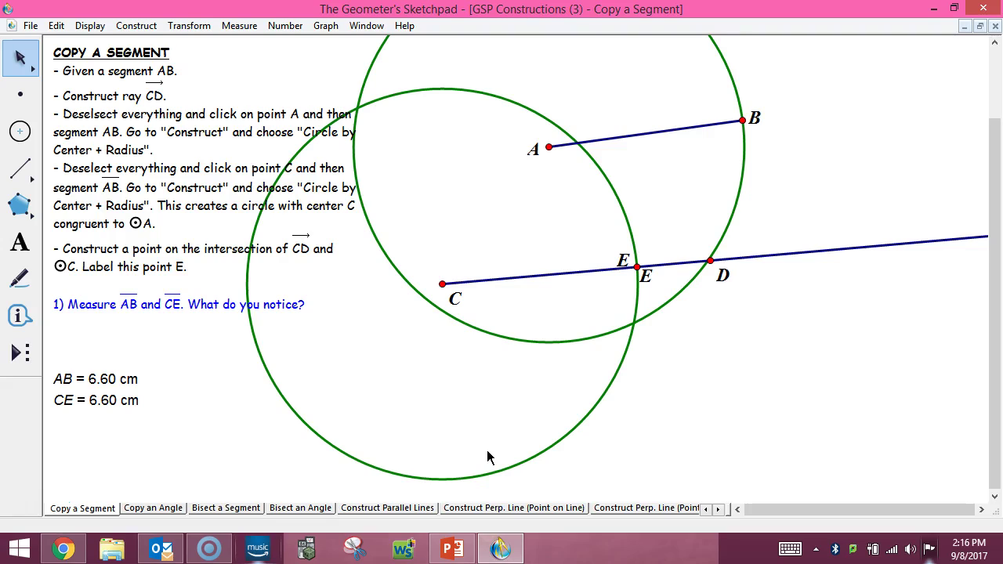
- On the Copy an Angle page, place two points below angle ABC and label them D and E
click(156, 509)
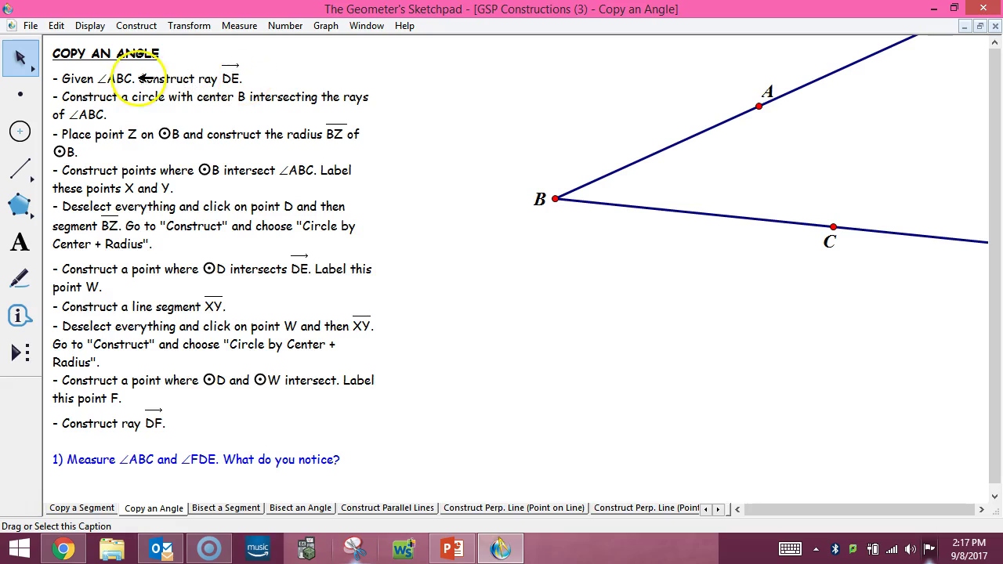
click(21, 98)
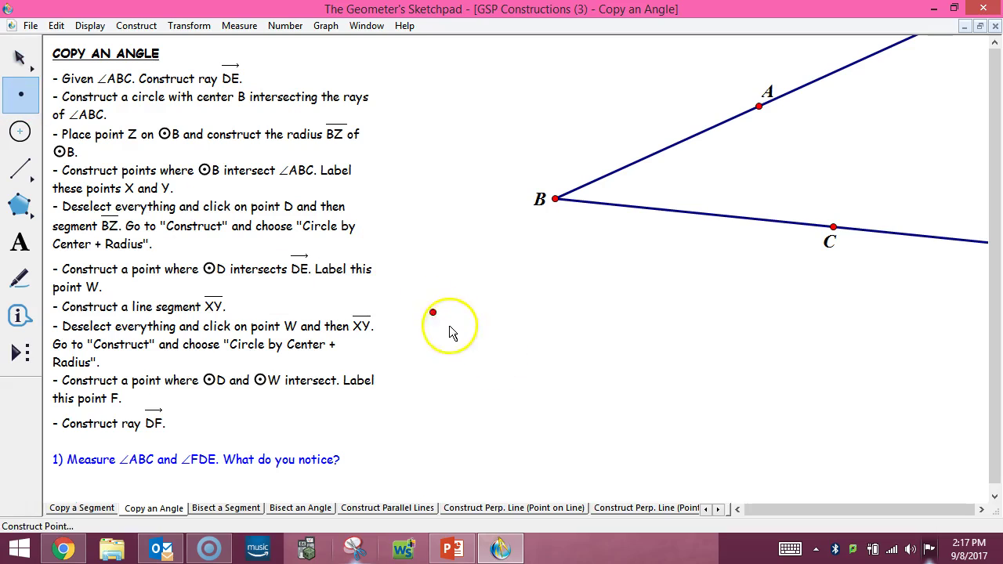
click(470, 345)
click(682, 331)
click(20, 242)
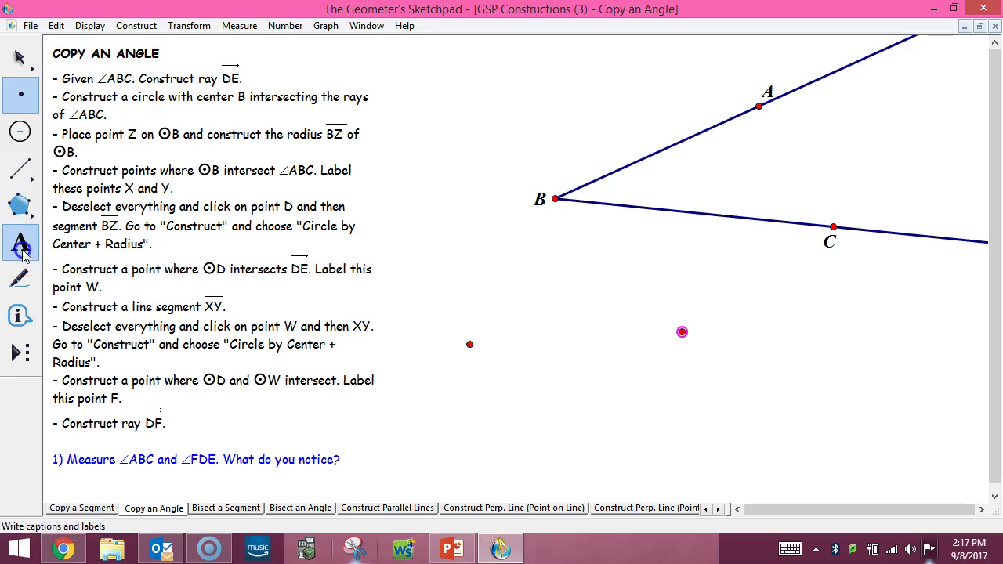
click(470, 345)
click(682, 332)
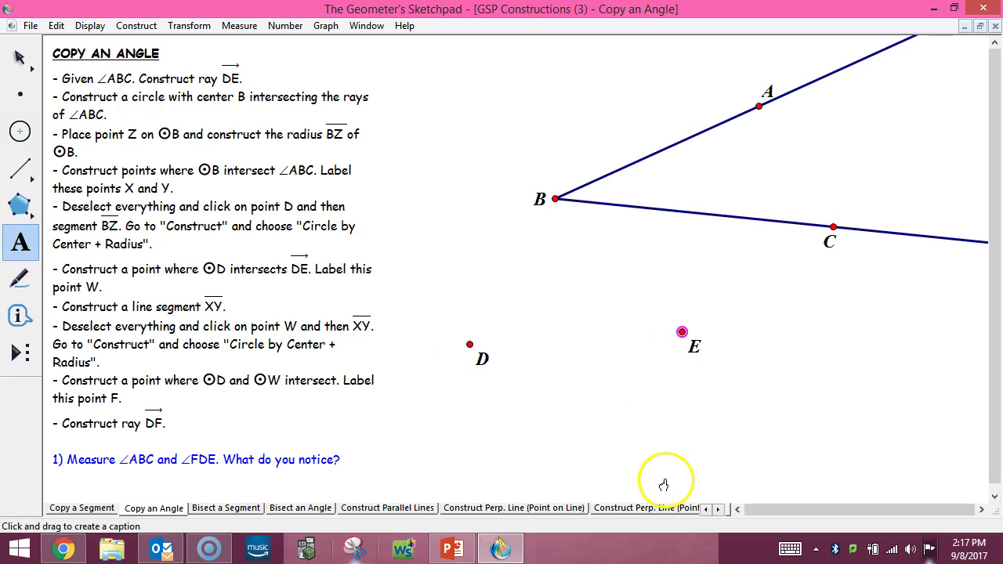
click(19, 57)
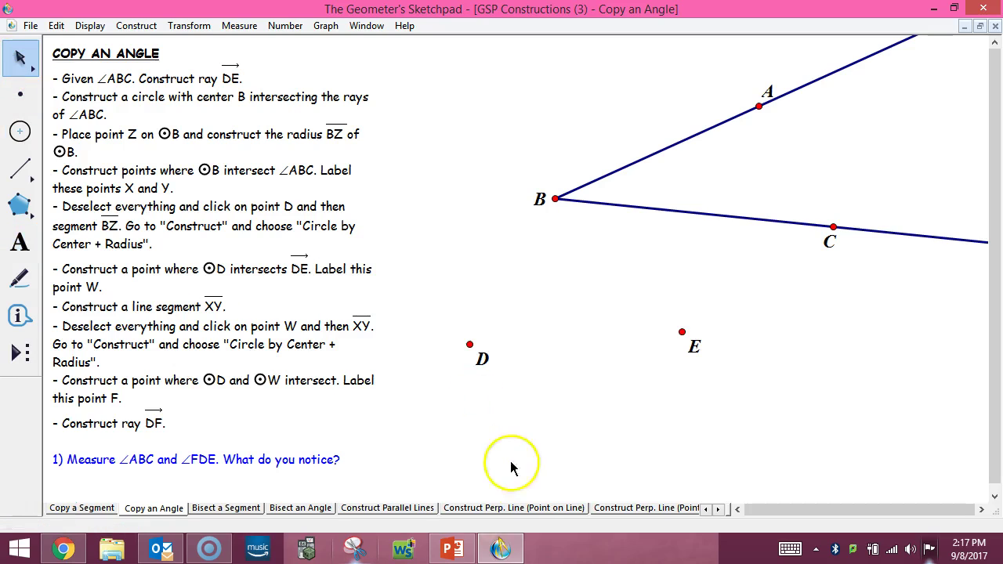
- Construct a ray from point D through point E and delete that ray
click(469, 345)
click(681, 331)
click(136, 25)
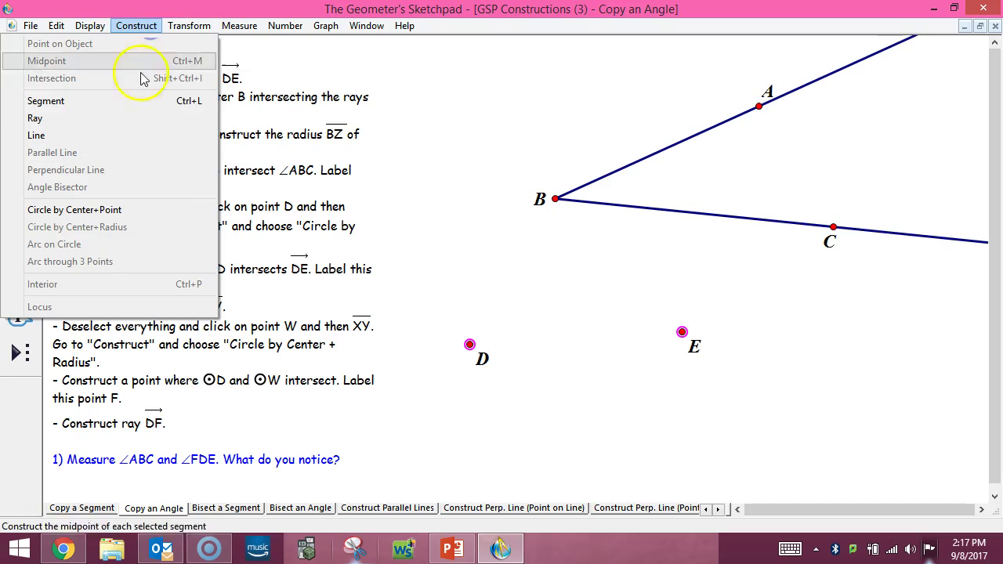
click(138, 120)
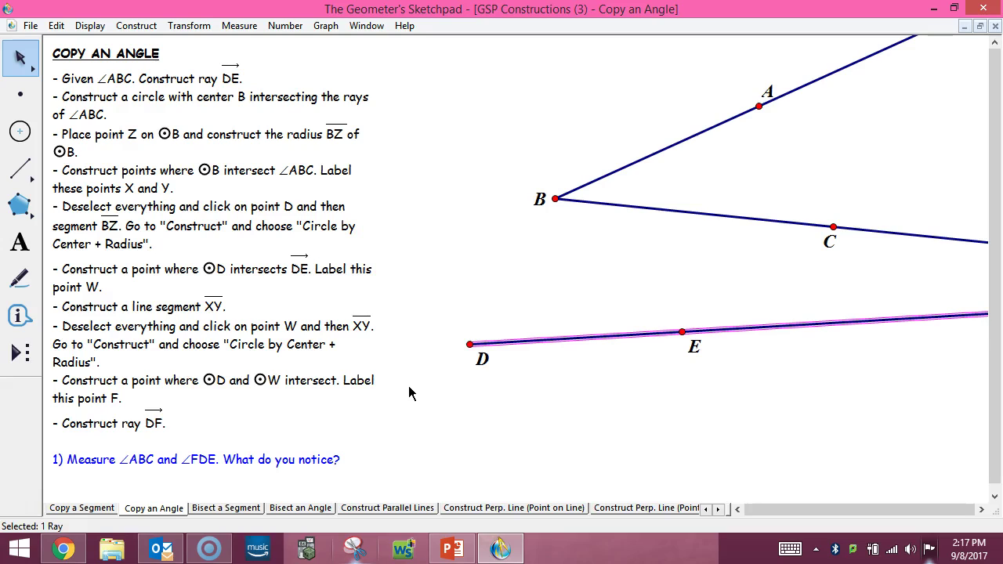
click(617, 436)
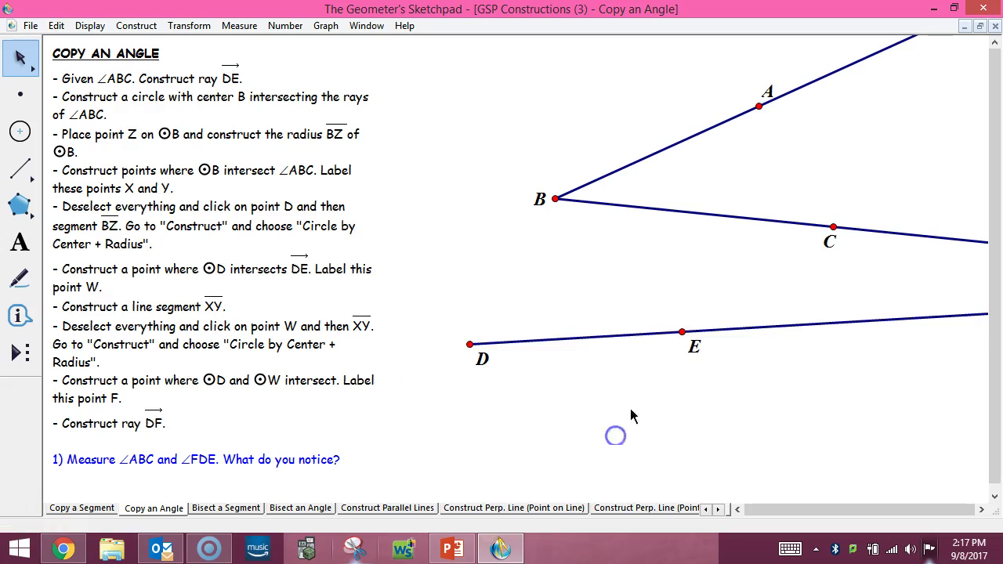
click(616, 336)
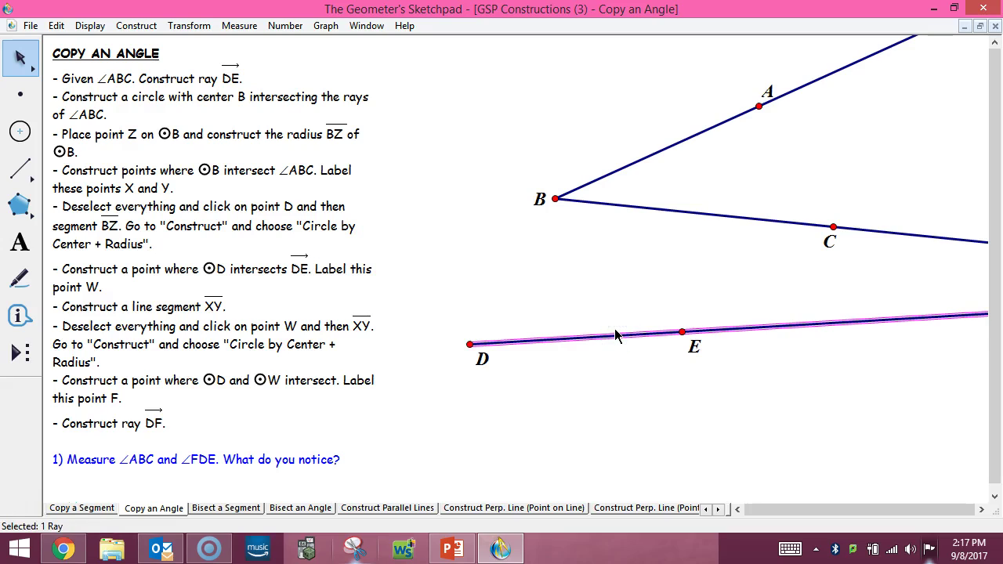
key(Delete)
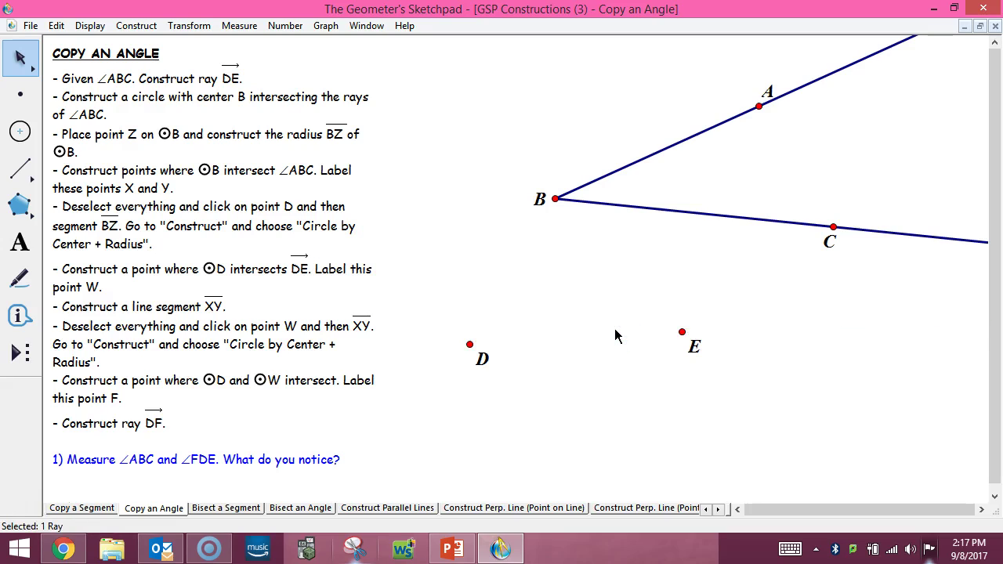
- Construct ray DE a second time and delete it again, keeping points D and E
click(473, 346)
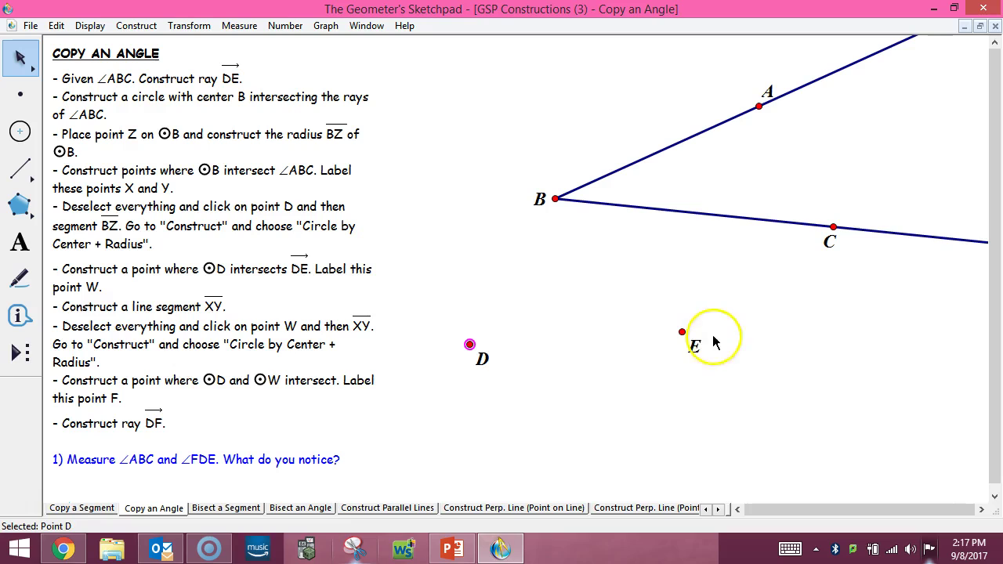
click(683, 332)
click(146, 30)
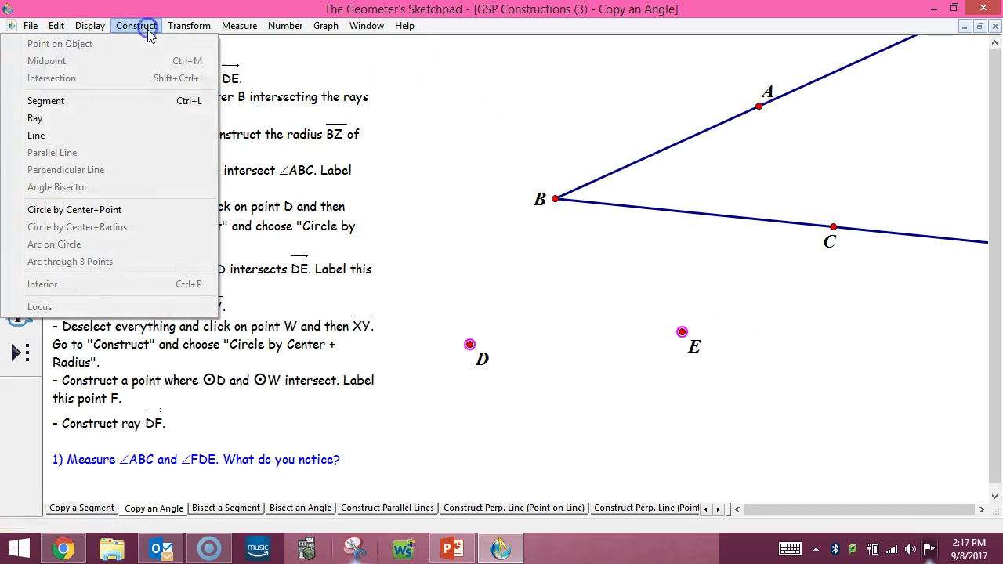
click(130, 119)
click(651, 441)
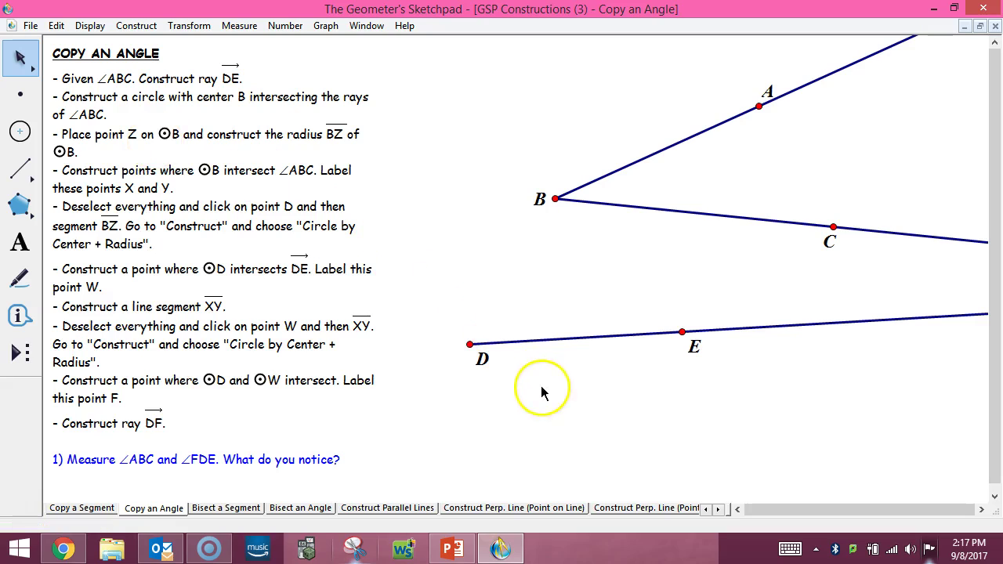
click(652, 332)
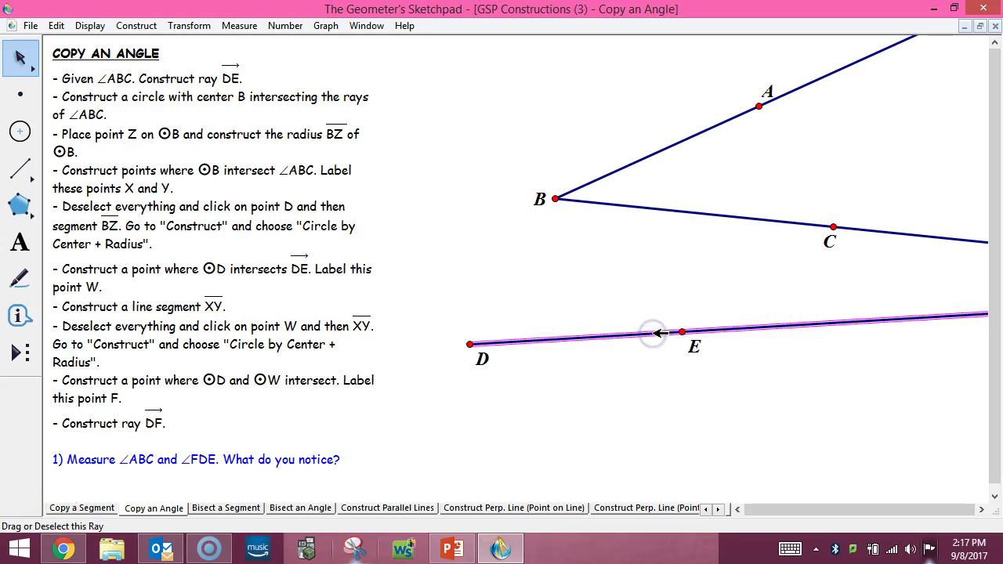
key(Delete)
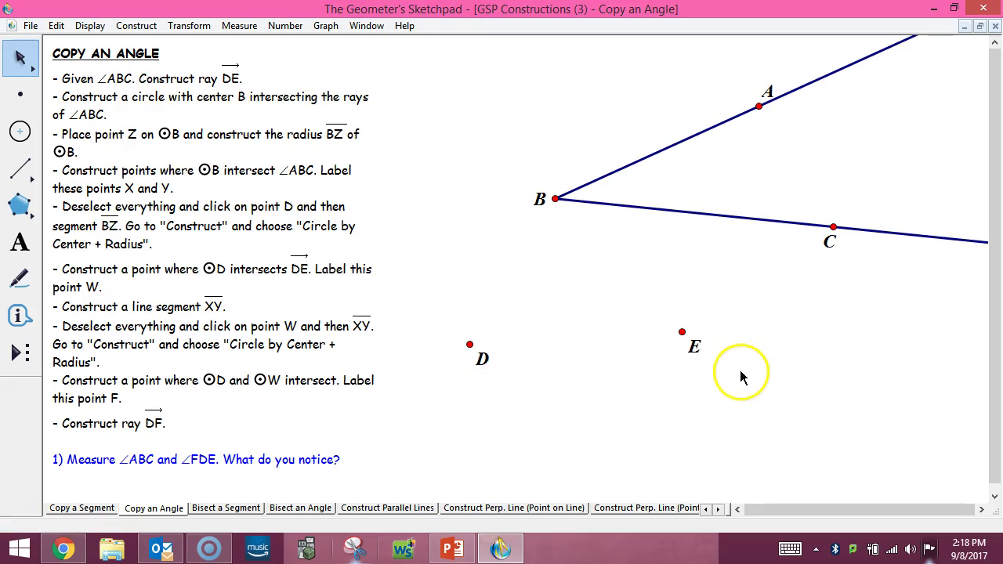
- Construct ray DE starting at point D and passing through point E
click(470, 345)
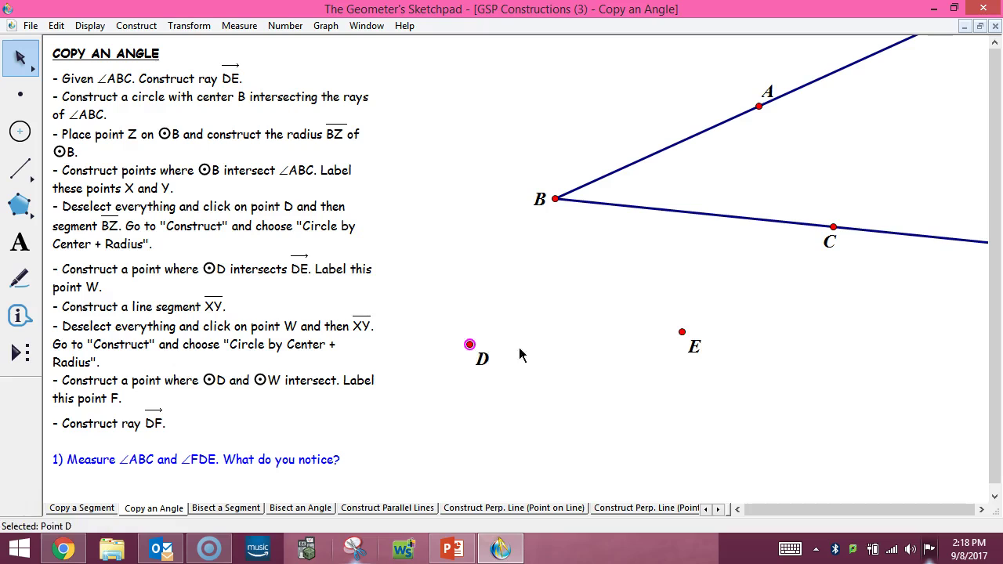
click(682, 333)
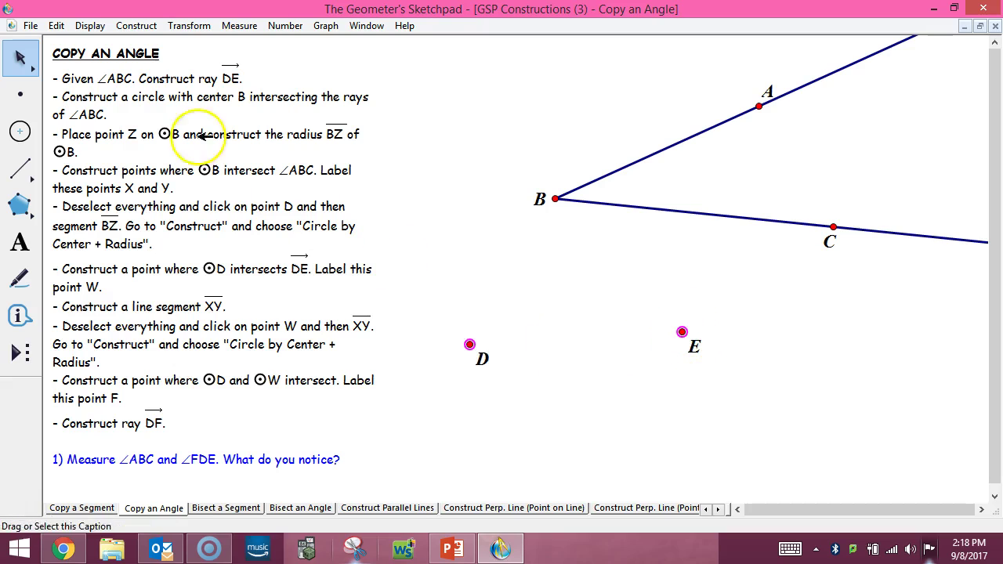
click(138, 25)
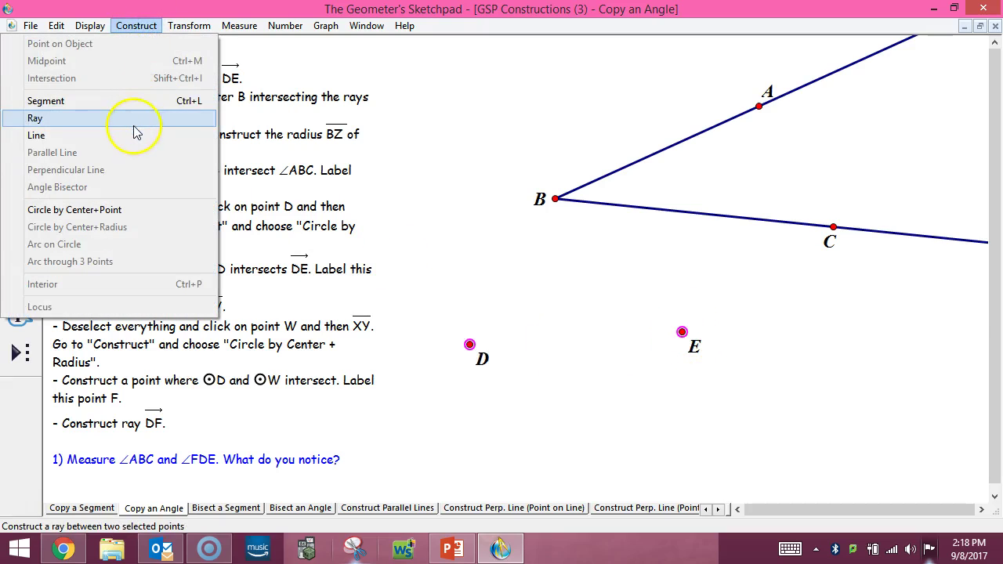
click(135, 119)
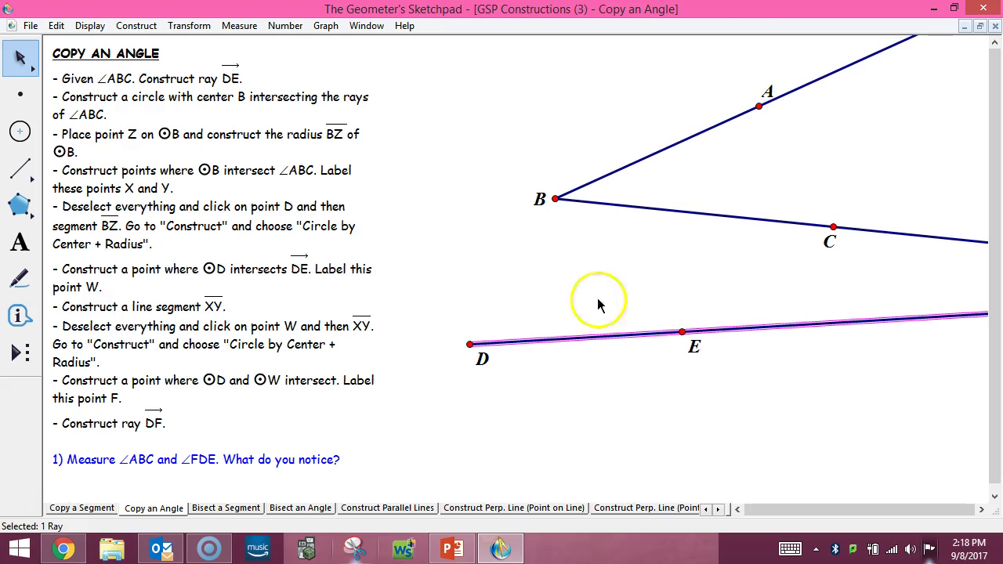
- Draw a circle centered at point B that crosses both rays of angle ABC
click(21, 138)
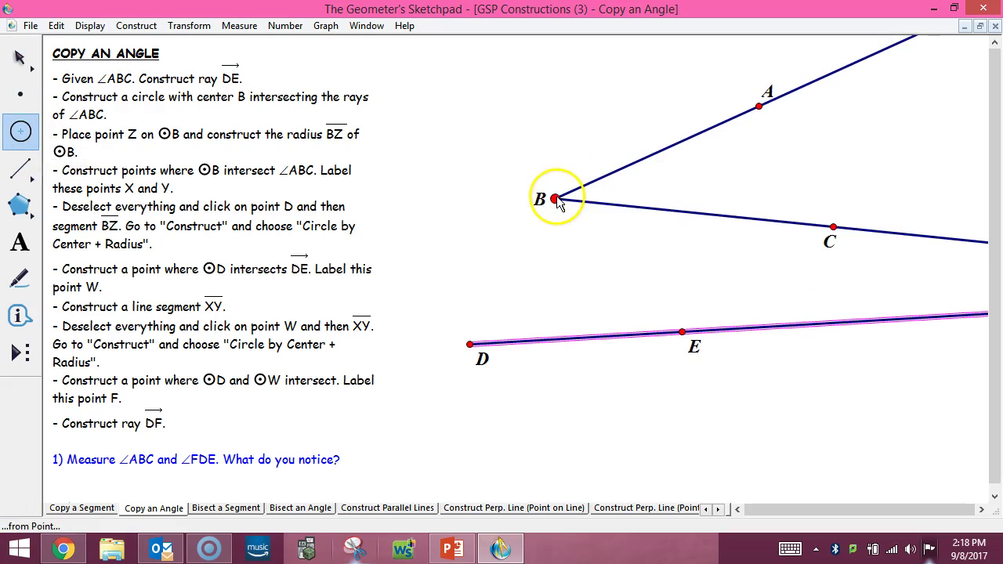
drag(557, 198, 467, 267)
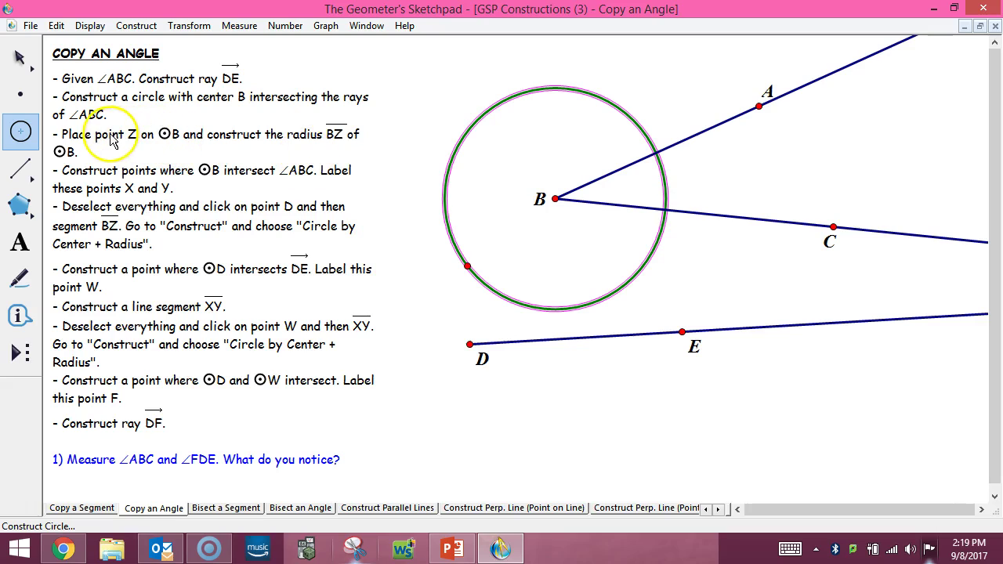
- Place a point on top of the circle centered at B and label it Z
click(22, 95)
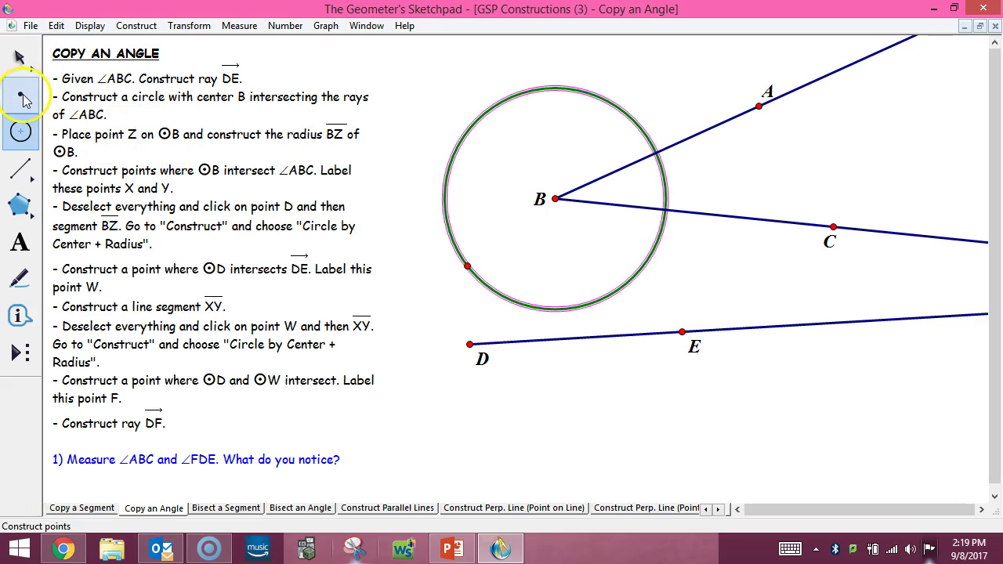
click(560, 91)
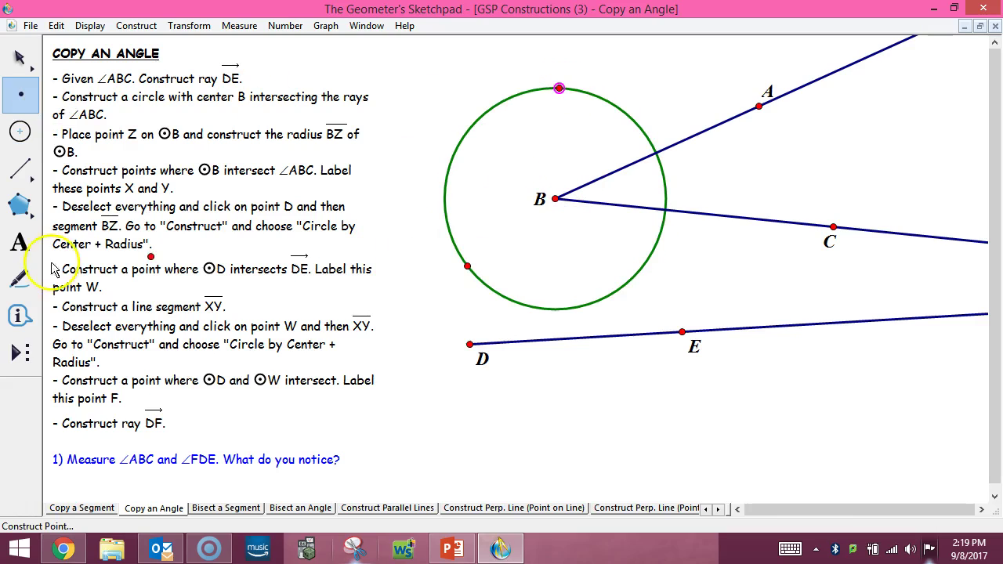
click(21, 242)
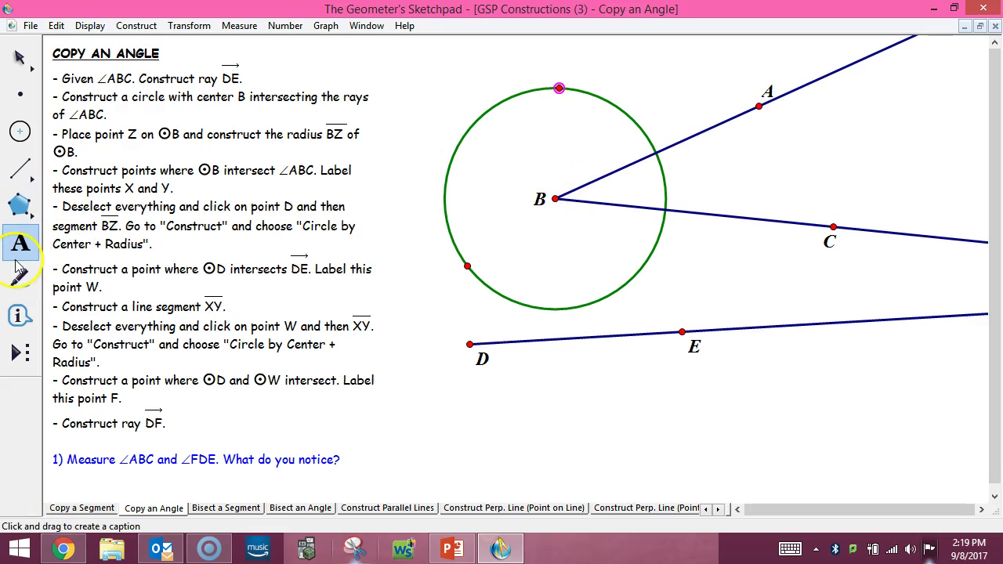
click(557, 92)
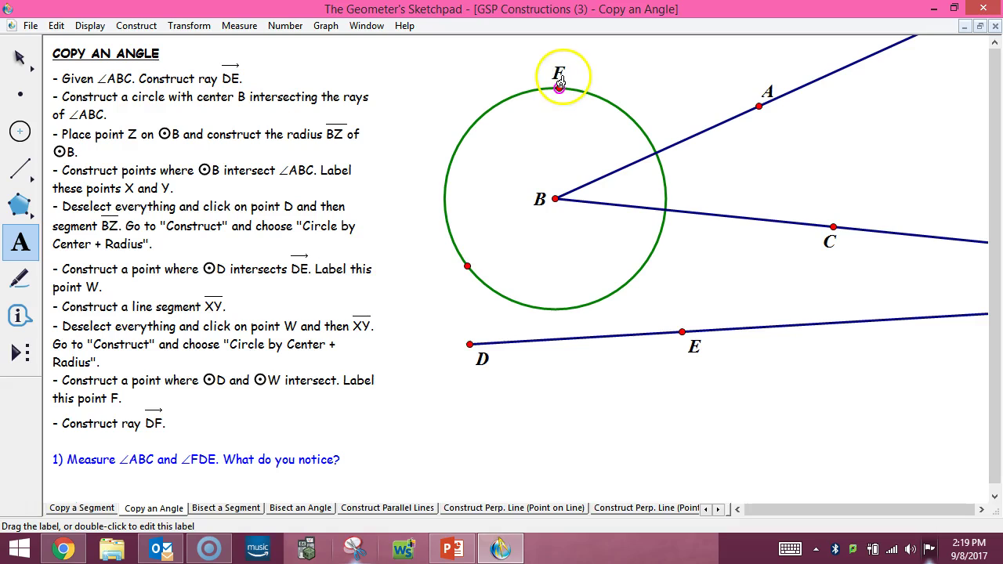
double_click(559, 76)
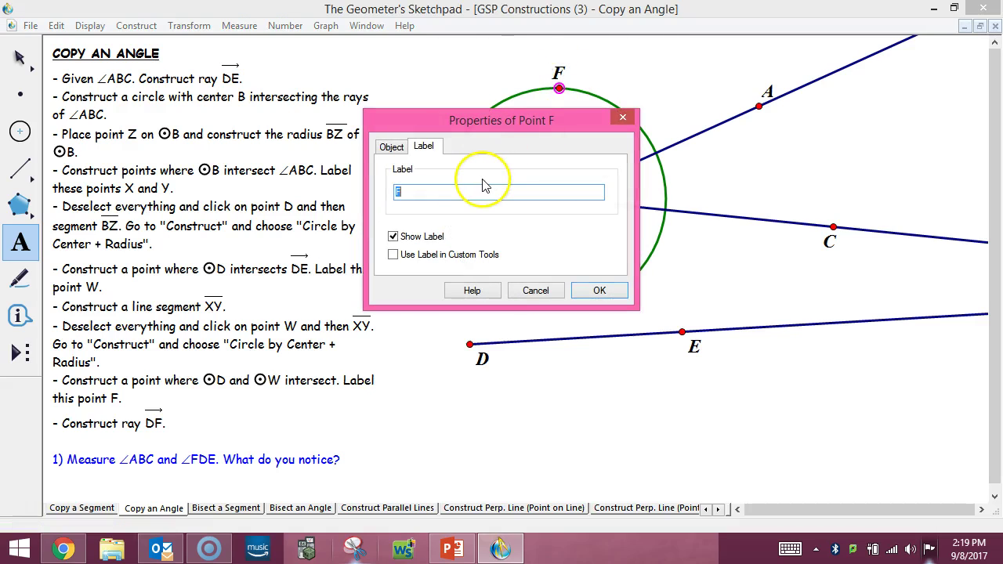
click(599, 292)
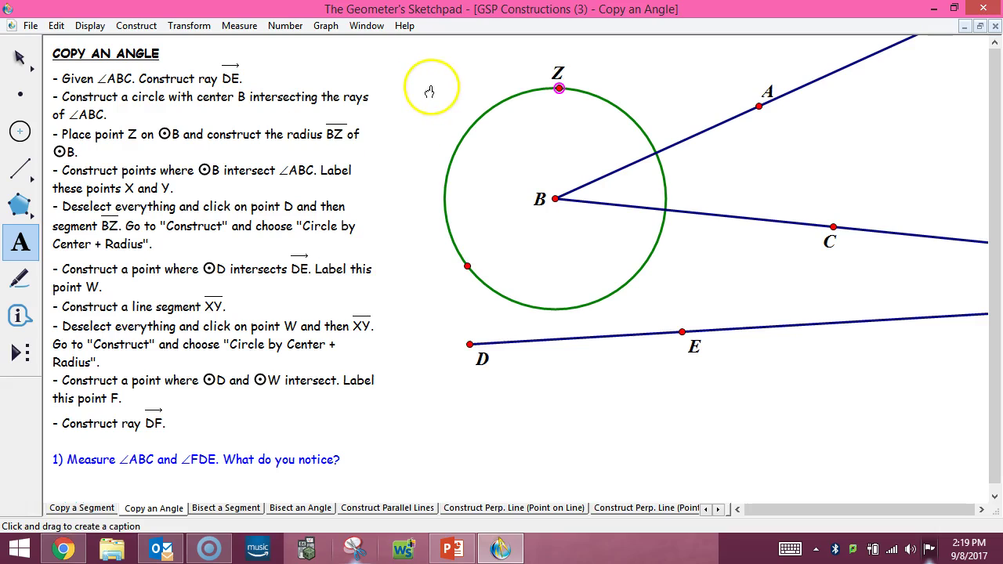
- Construct the radius segment from center B to point Z on the circle
click(21, 57)
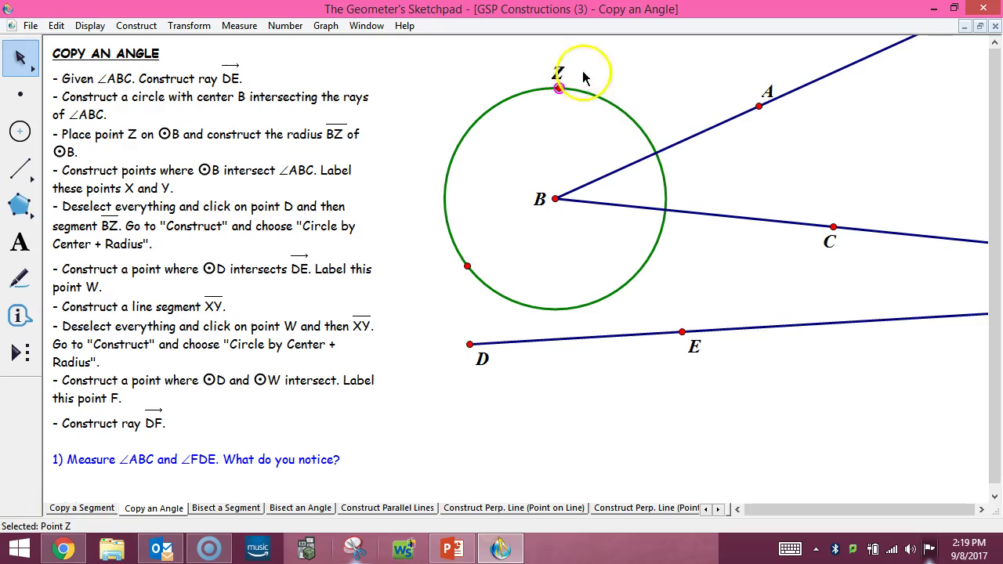
click(566, 198)
click(568, 223)
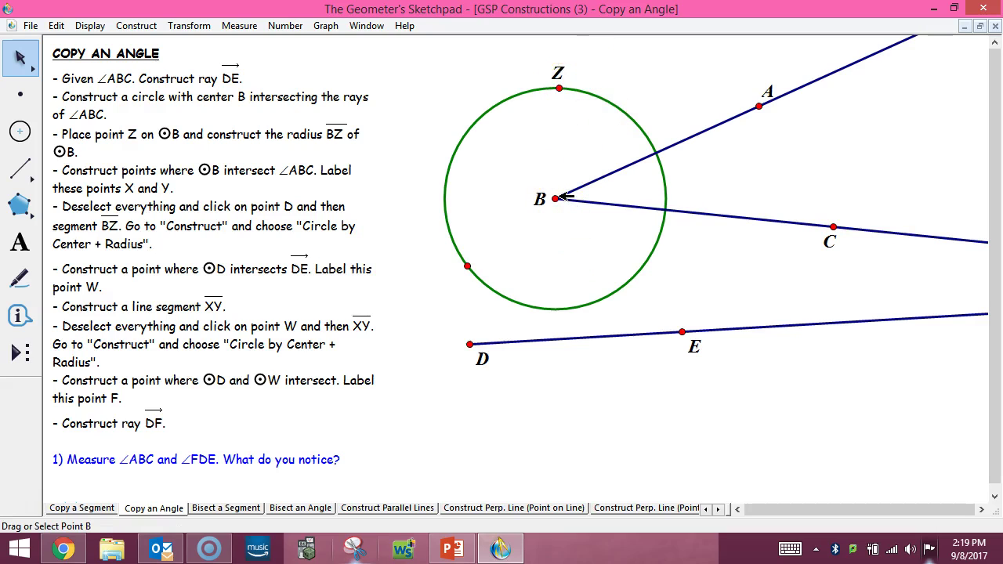
click(556, 199)
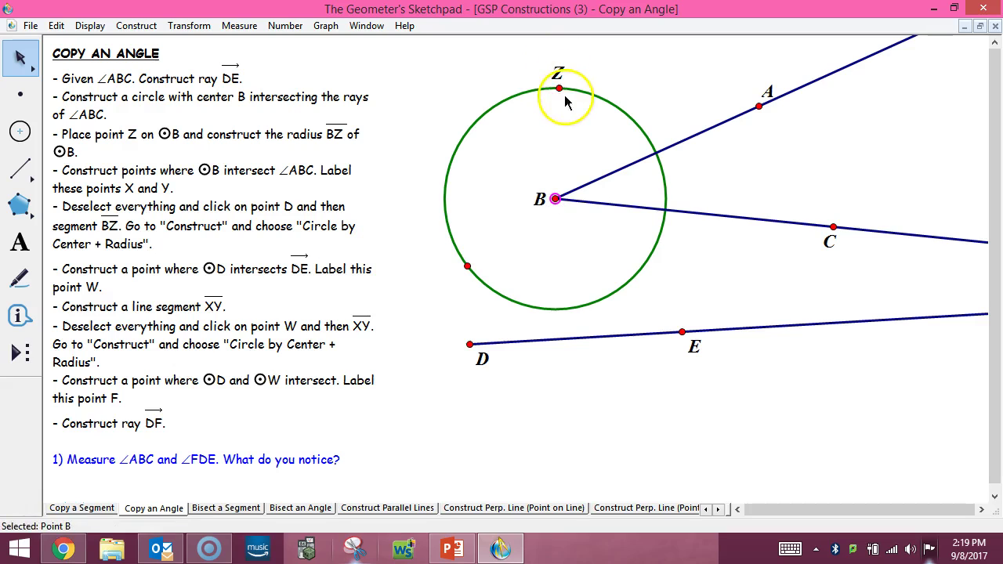
click(559, 88)
click(135, 25)
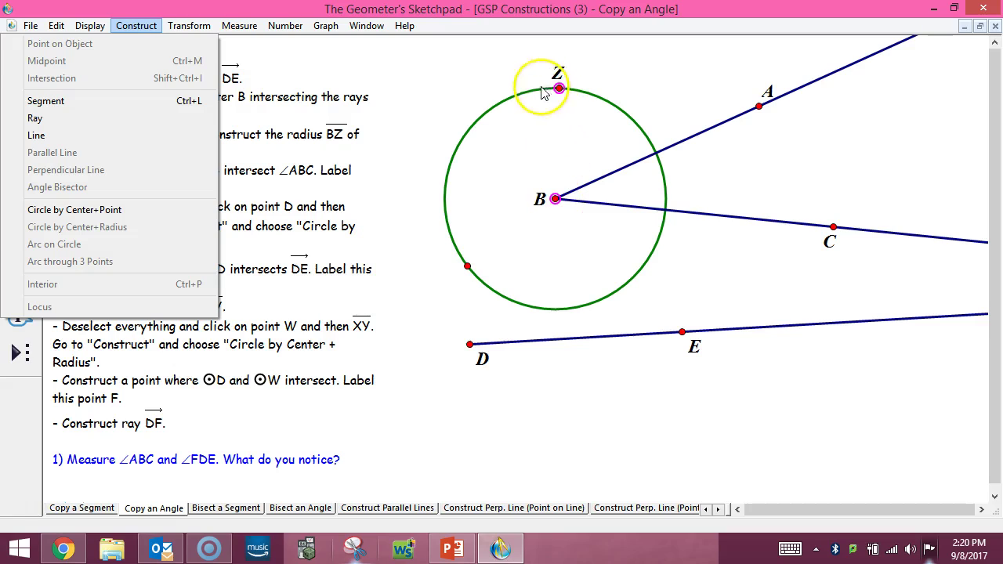
click(65, 102)
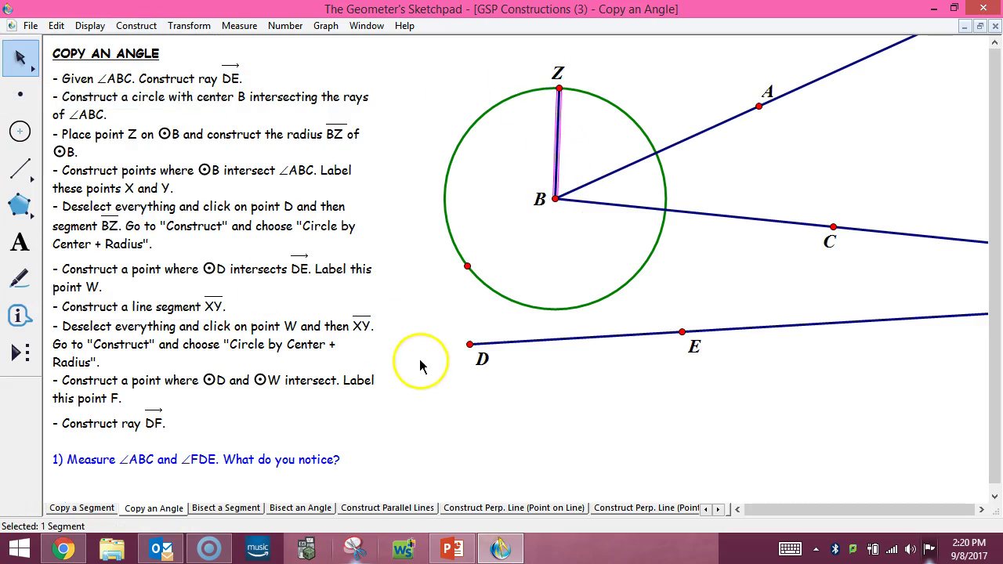